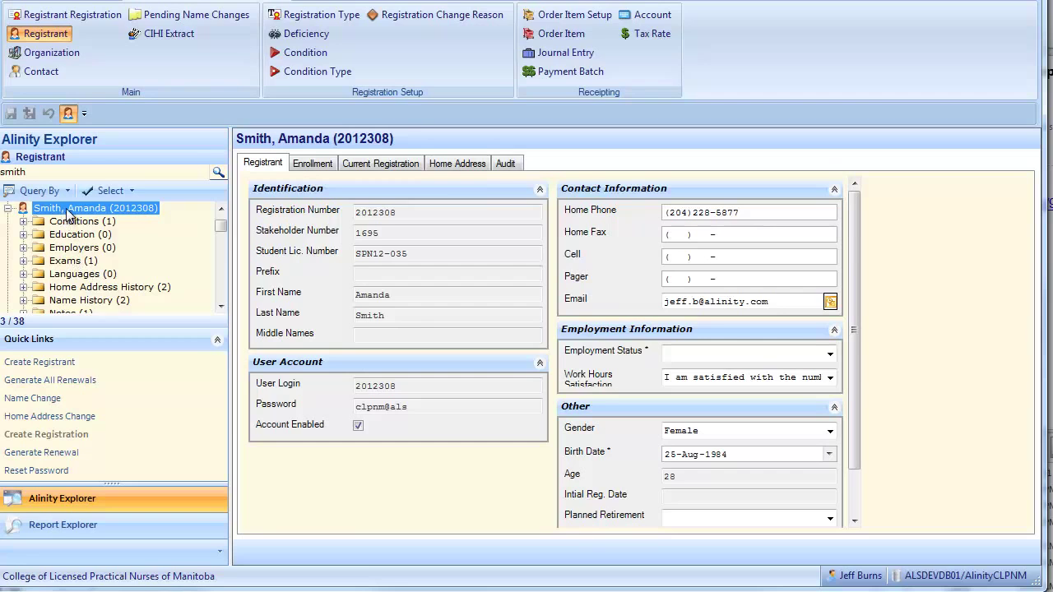
Open the 11-Sep-2013 CPNRE 2013 exam record under the selected registrant's exams
left_click(64, 260)
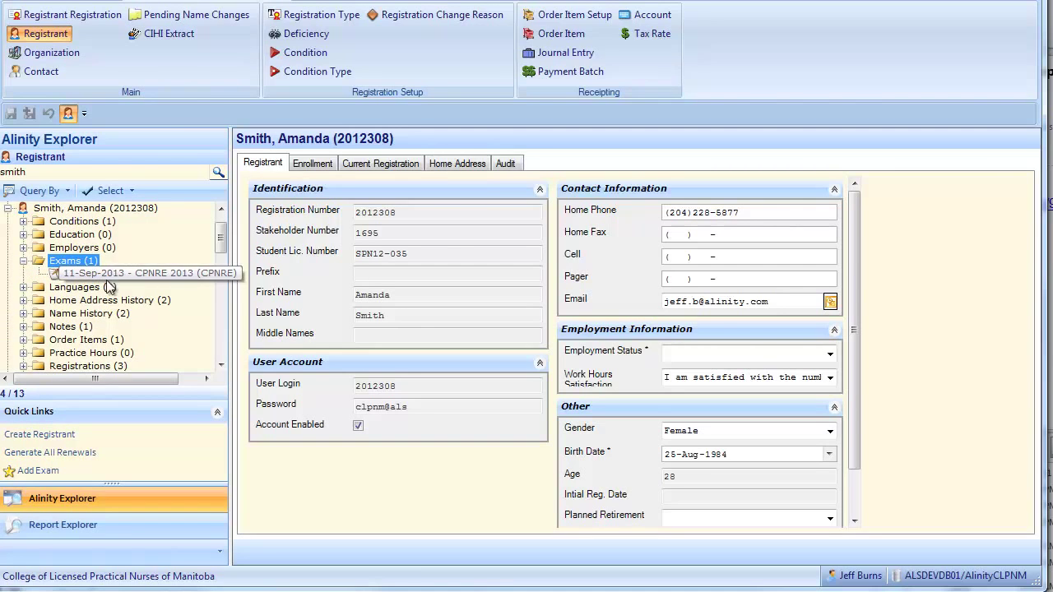
left_click(116, 274)
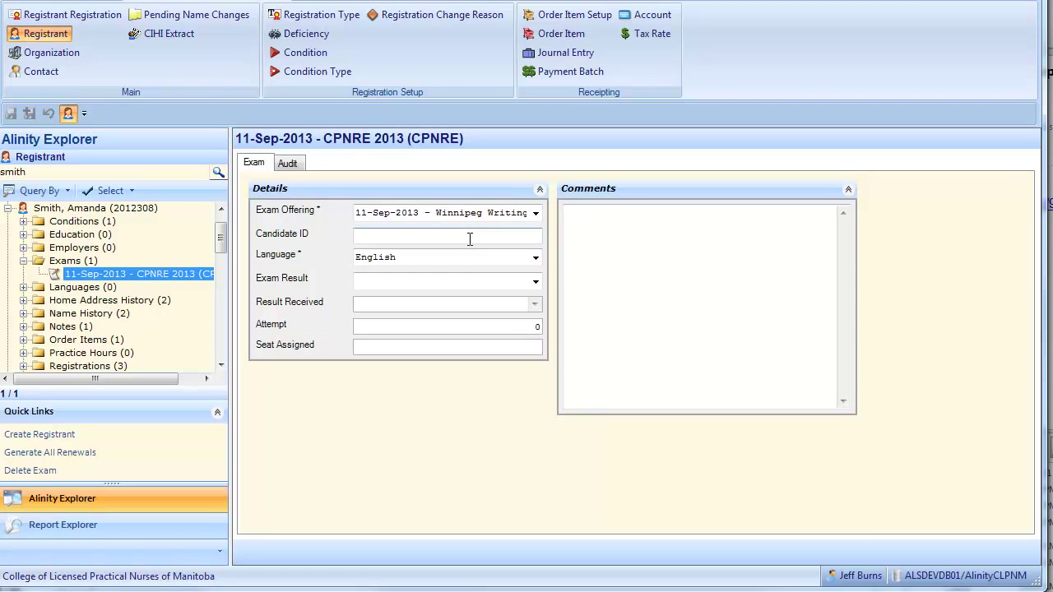
List all exam types without a search filter and view the CPNRE exam type's details
left_click(334, 3)
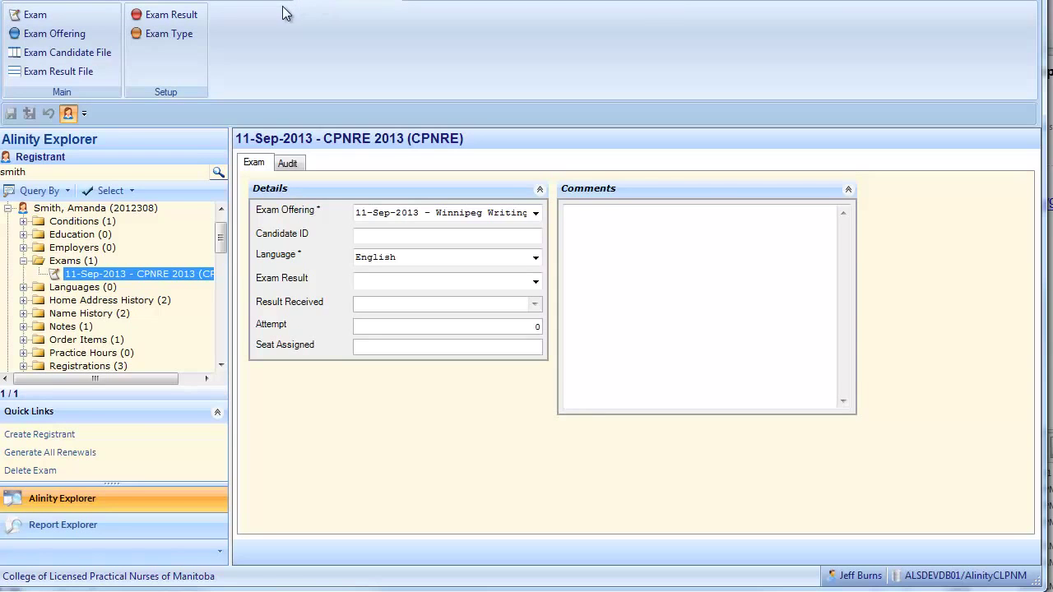
left_click(158, 35)
left_click(219, 176)
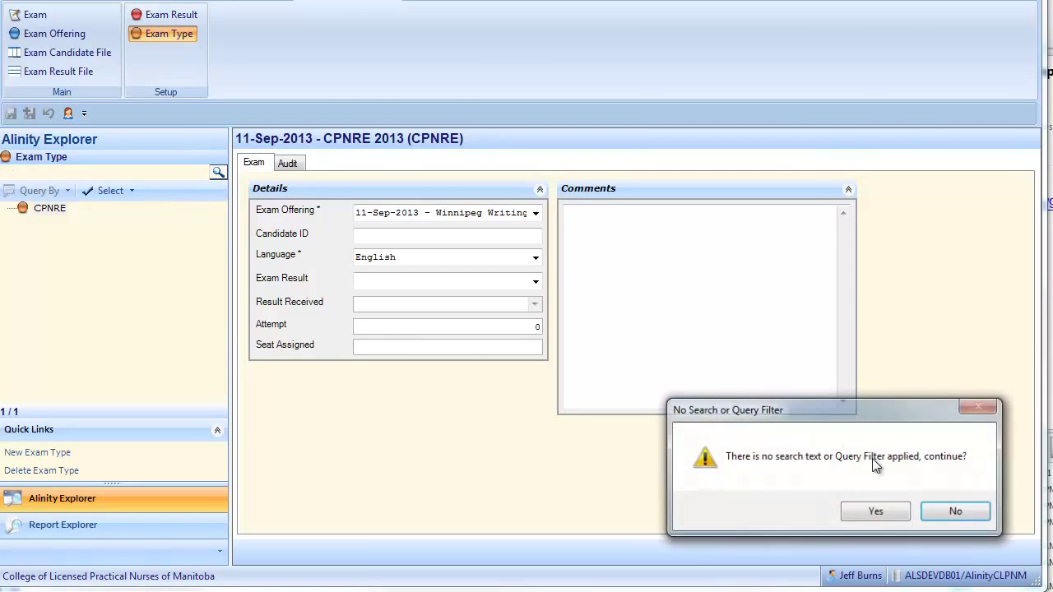
left_click(875, 507)
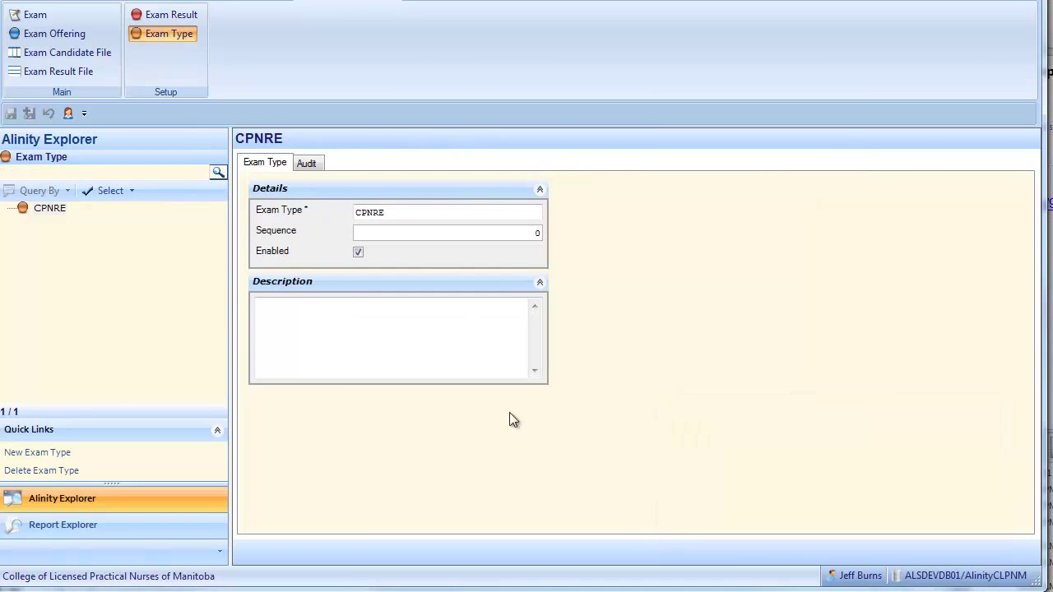
left_click(51, 209)
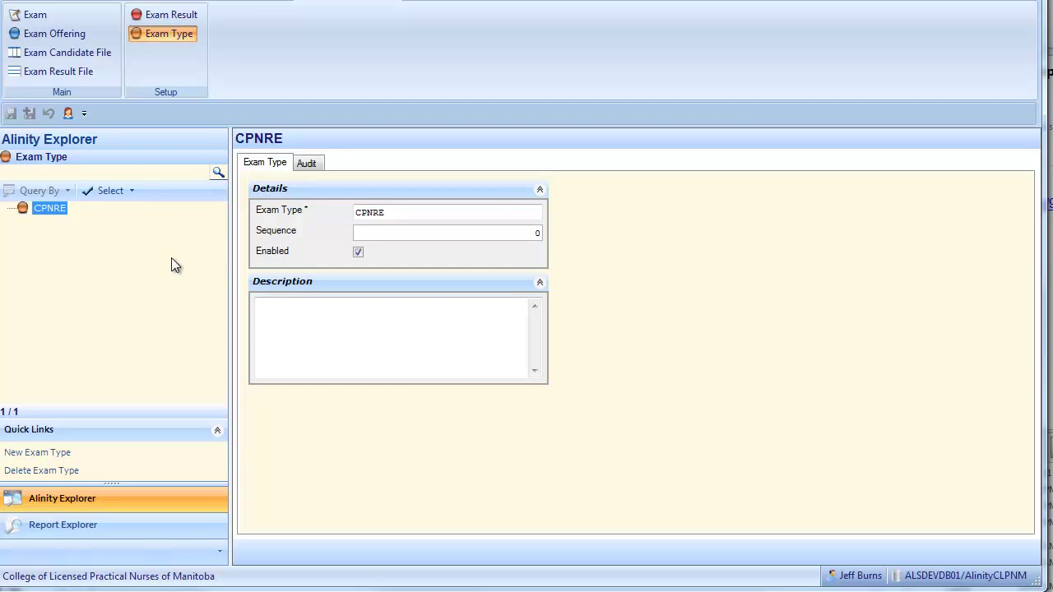
List all exams without a search filter and view the CPNRE 2013 exam's details
left_click(35, 18)
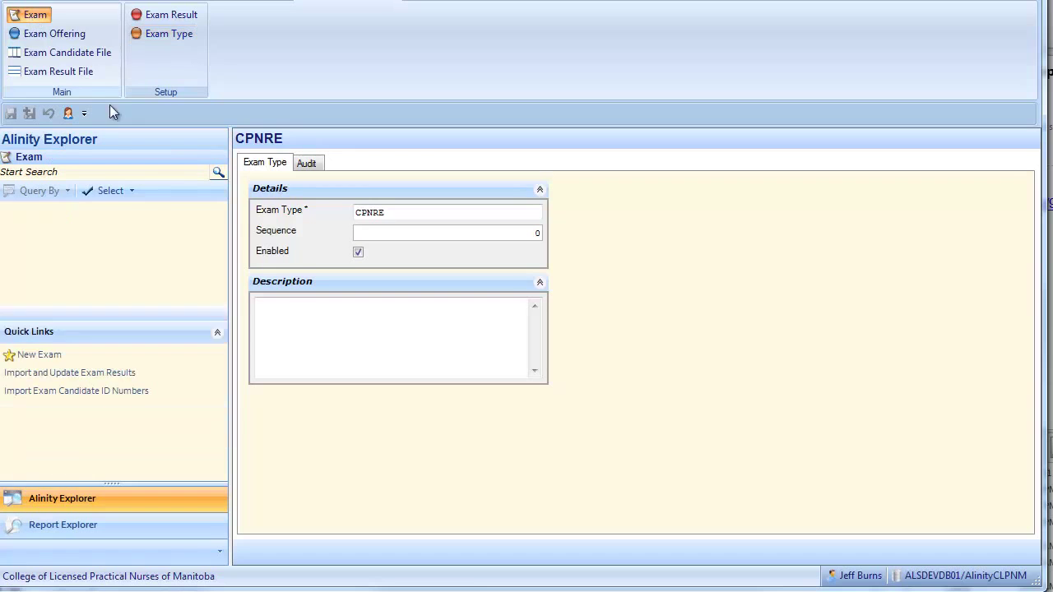
left_click(217, 171)
left_click(877, 512)
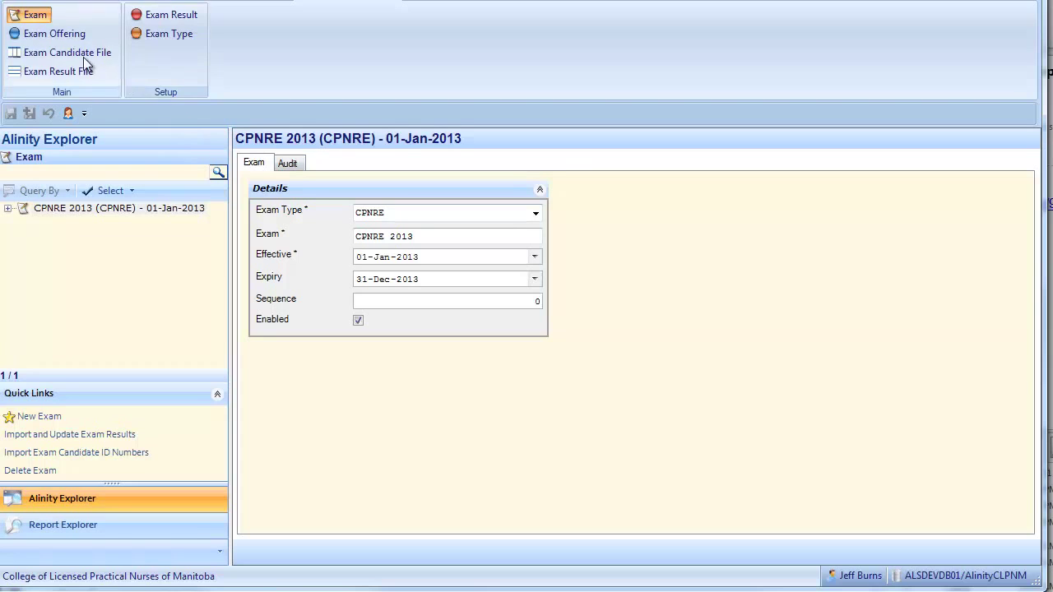
List all exam offerings without a search filter
left_click(52, 35)
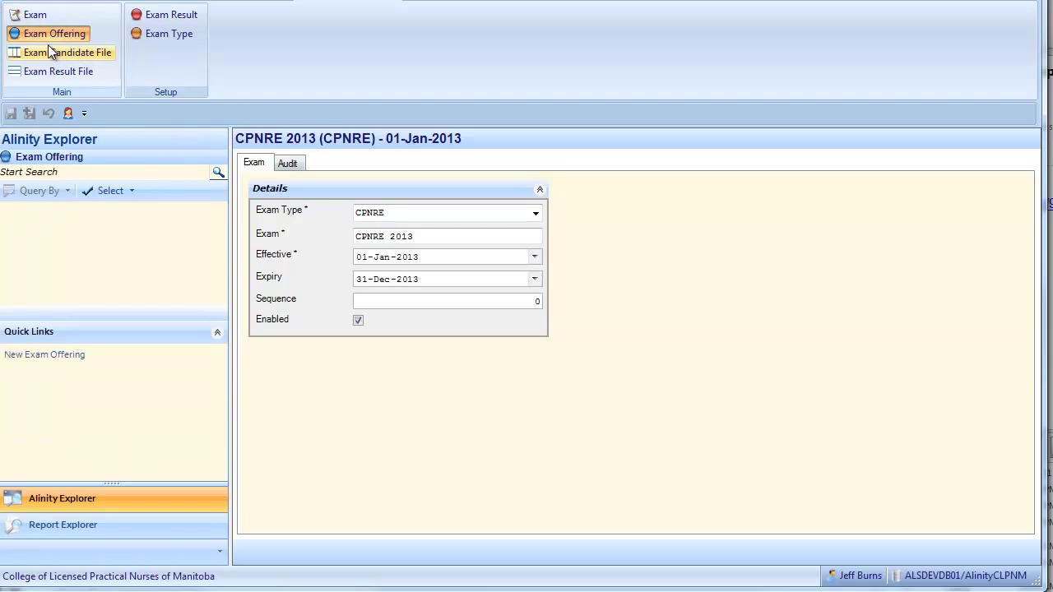
left_click(218, 172)
left_click(864, 510)
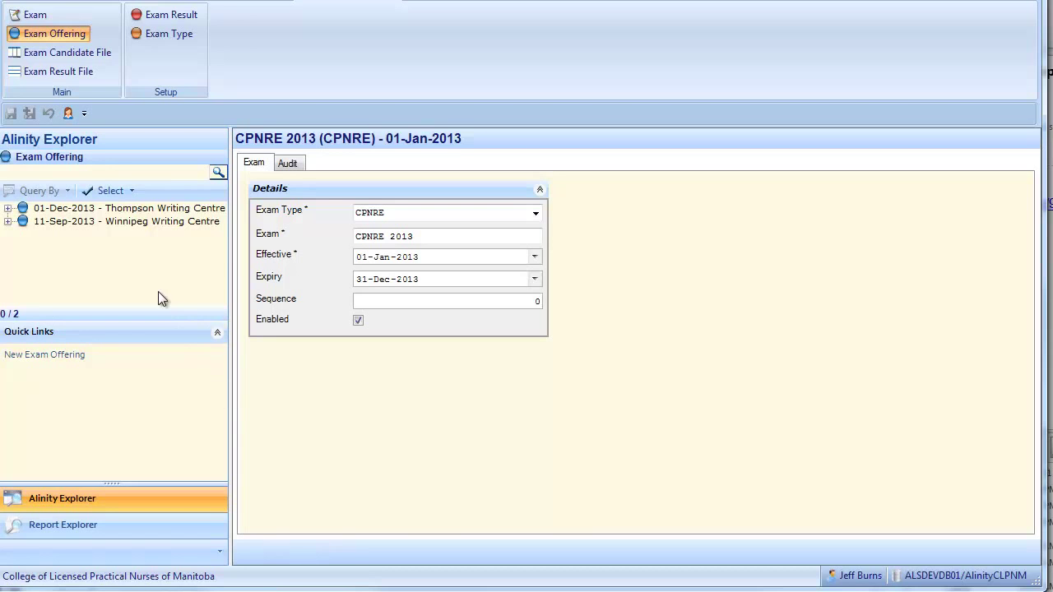
left_click(56, 360)
left_click(536, 214)
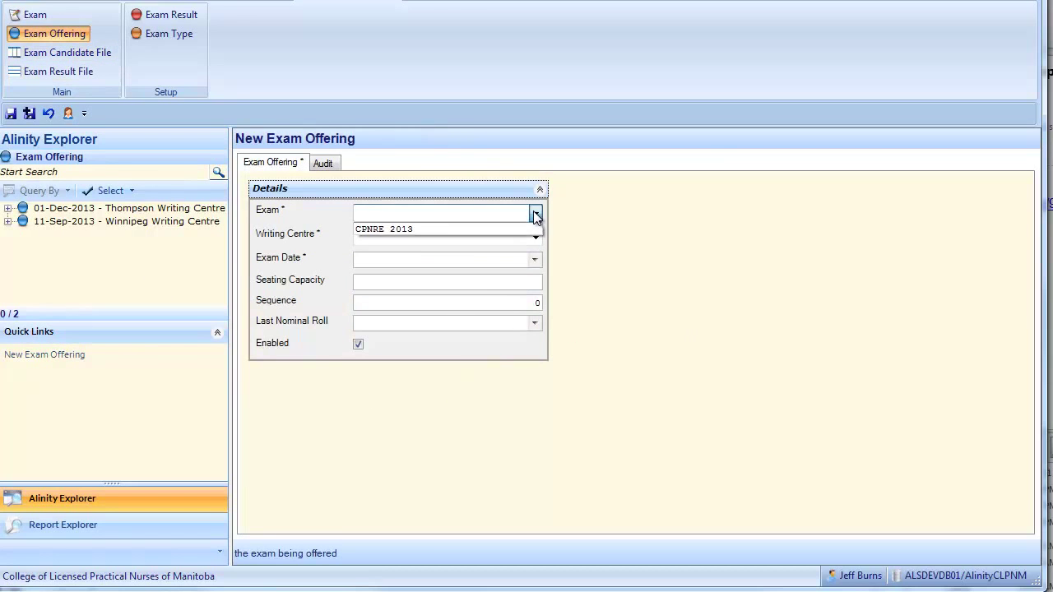
left_click(462, 232)
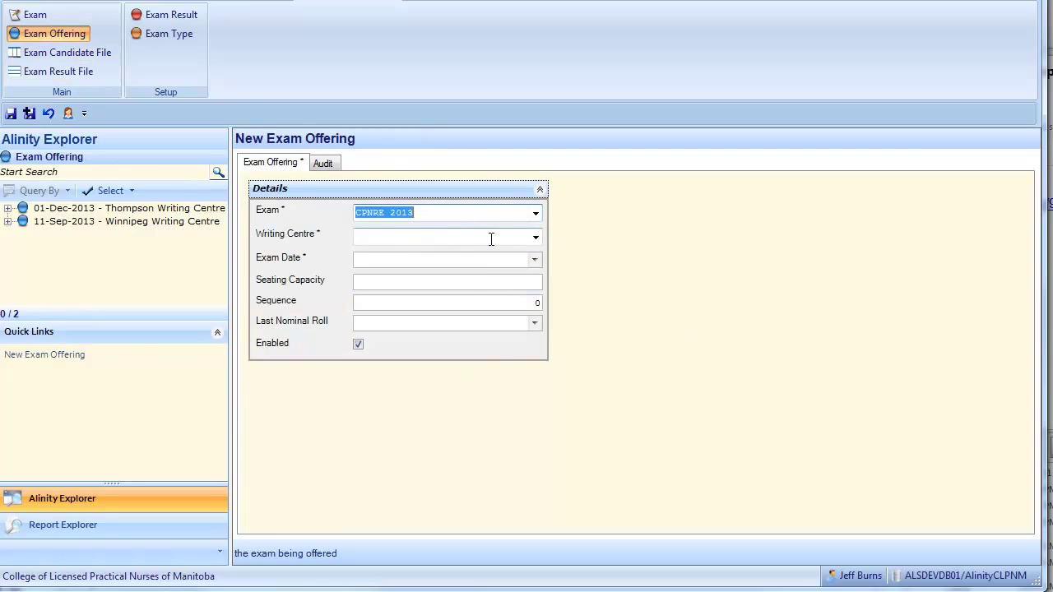
left_click(537, 237)
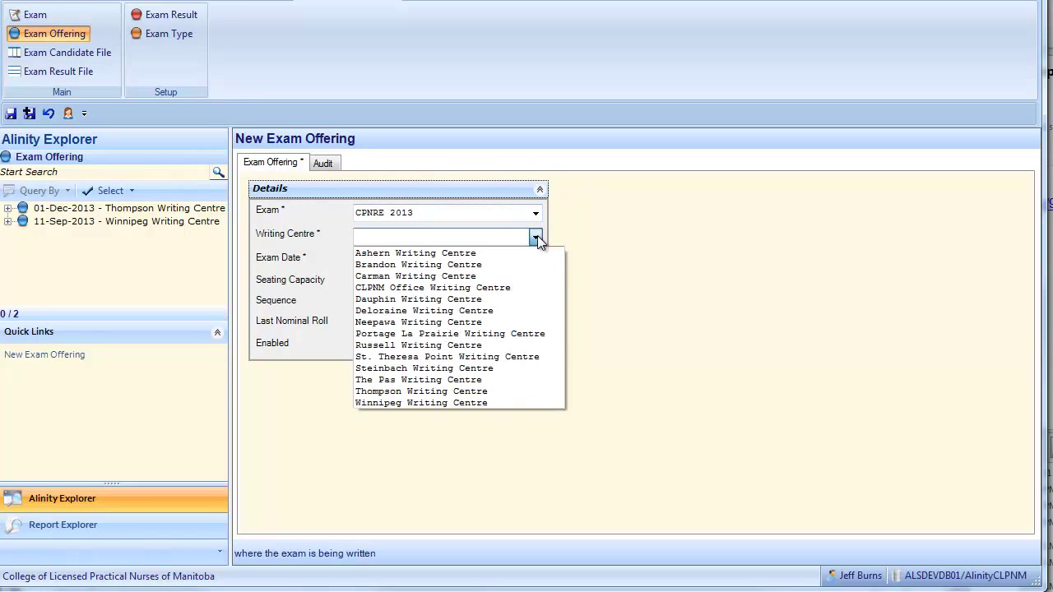
left_click(765, 267)
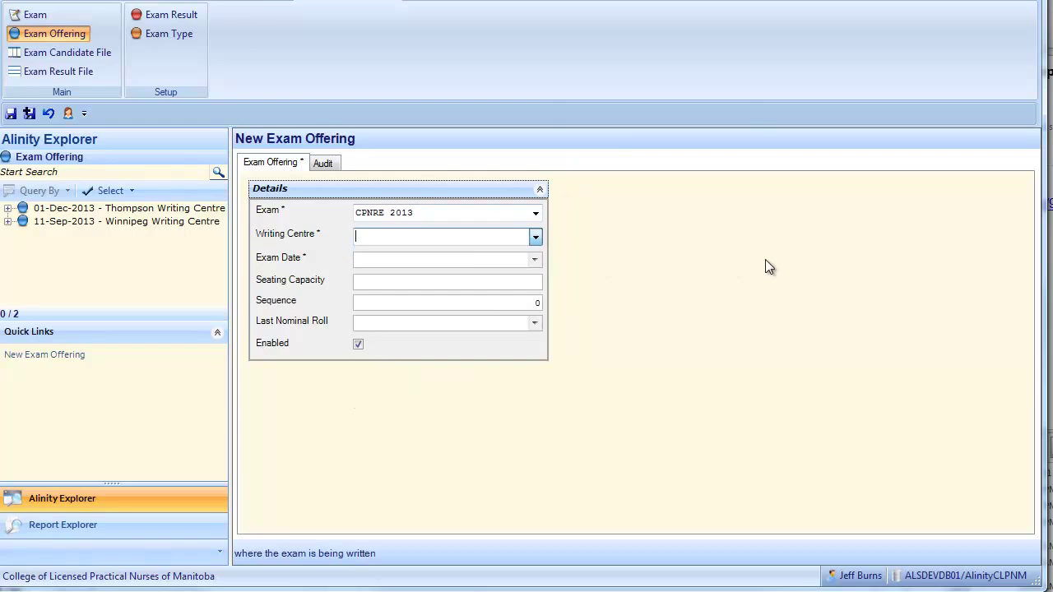
left_click(48, 118)
Search the organizations for "thom" and view the Thompson Writing Centre record to examine its organization type
left_click(226, 1)
left_click(53, 57)
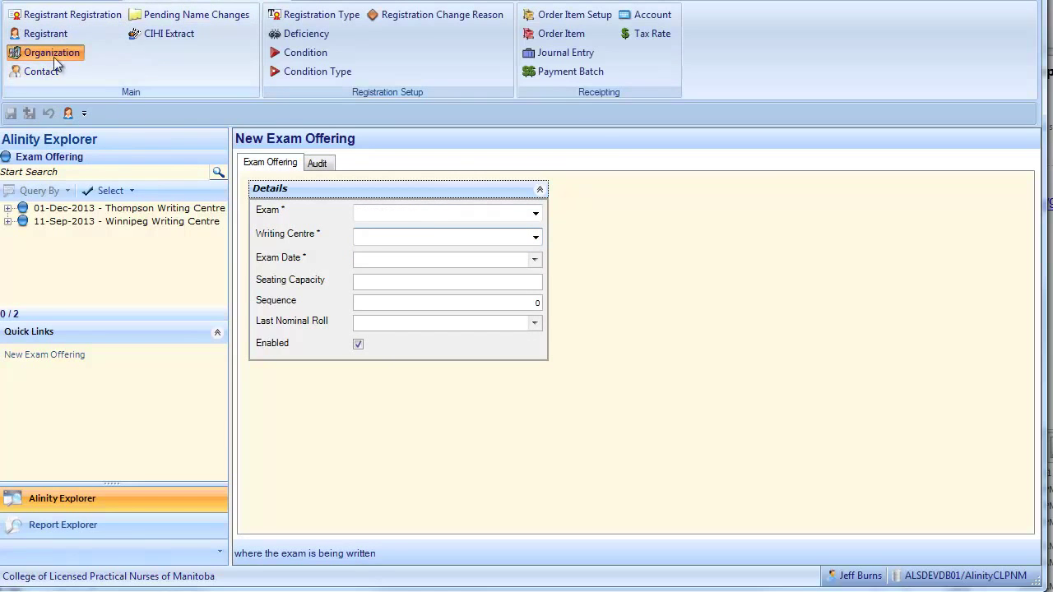
left_click(110, 173)
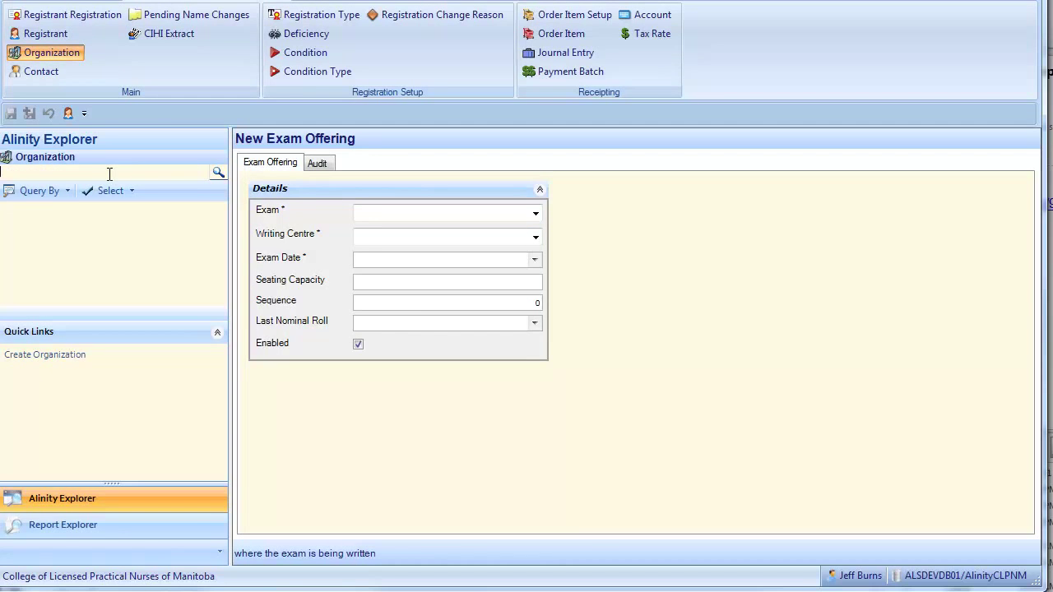
type("thom")
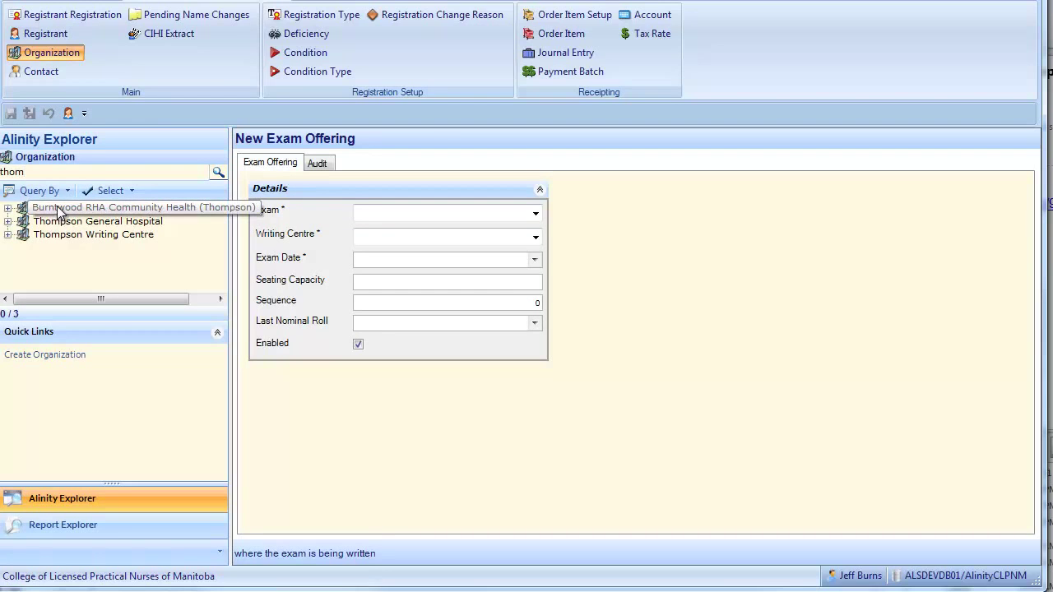
left_click(89, 234)
key("Up")
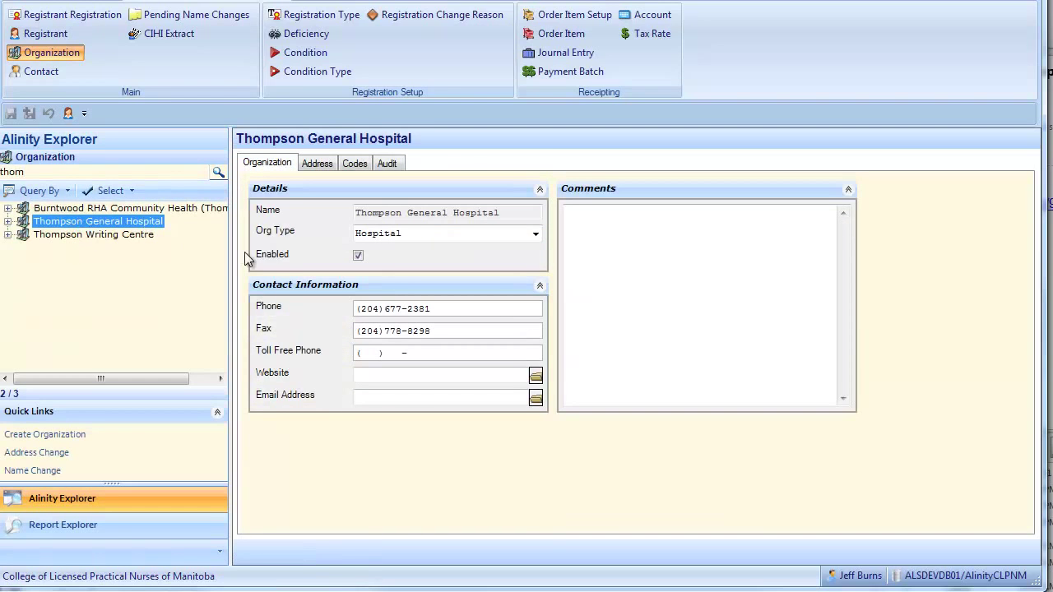
left_click(121, 236)
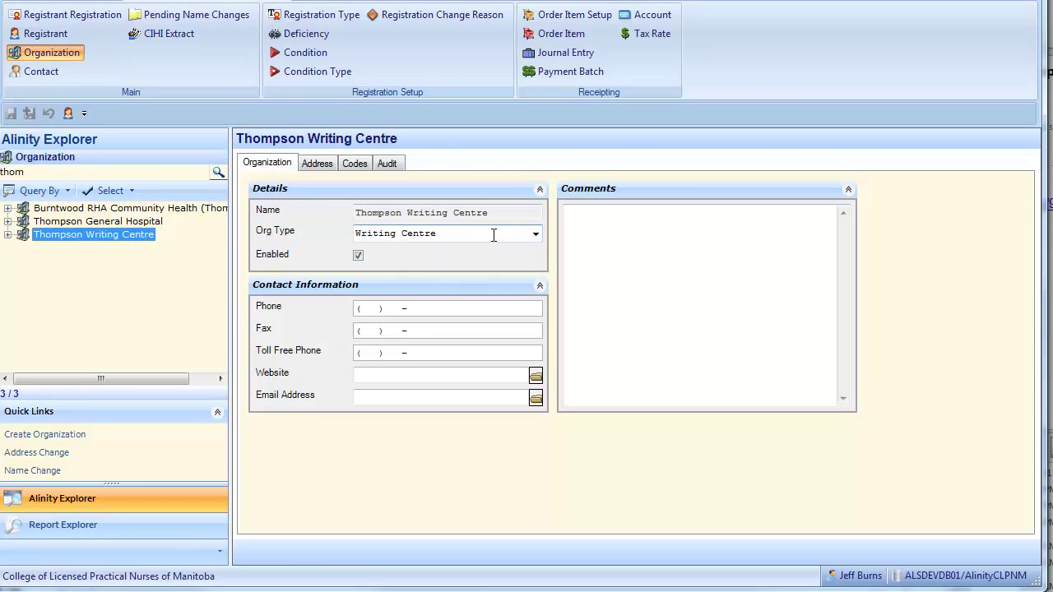
Start a new exam offering for the CPNRE 2013 exam at the Thompson Writing Centre
scroll(343, 25, "down", 1)
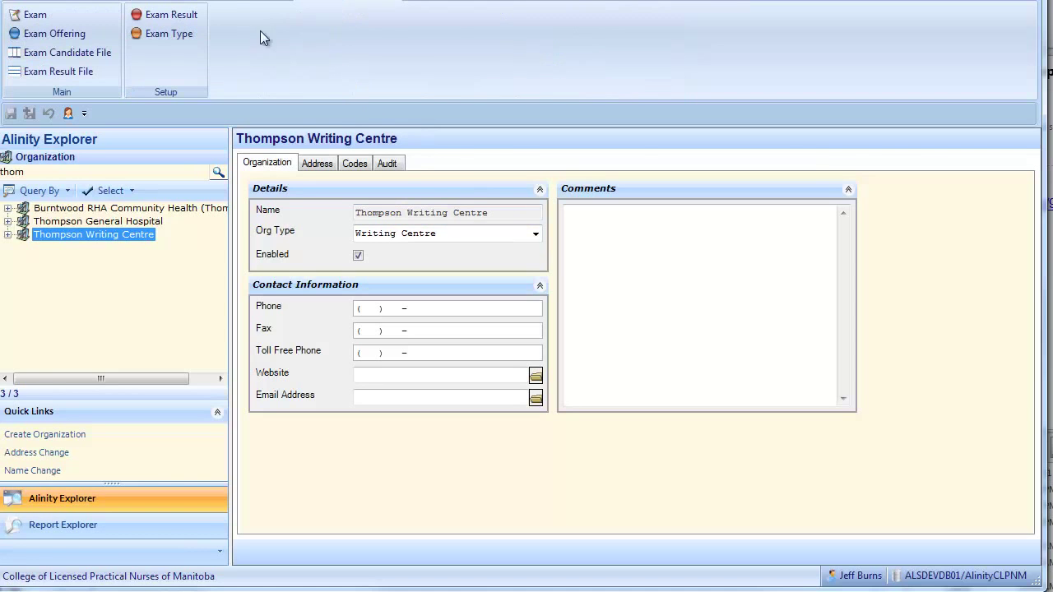
left_click(49, 33)
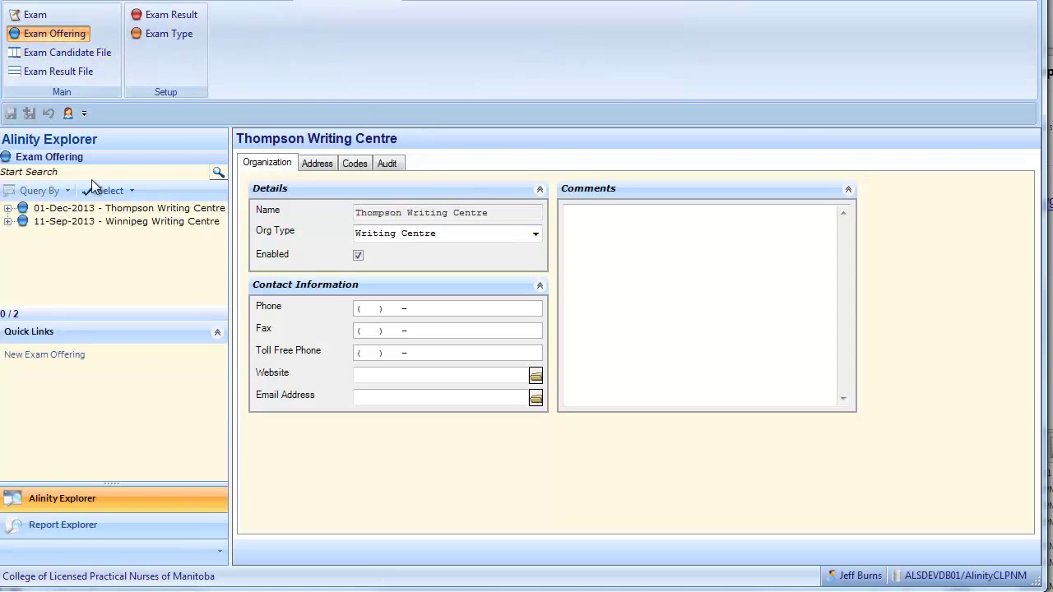
left_click(64, 362)
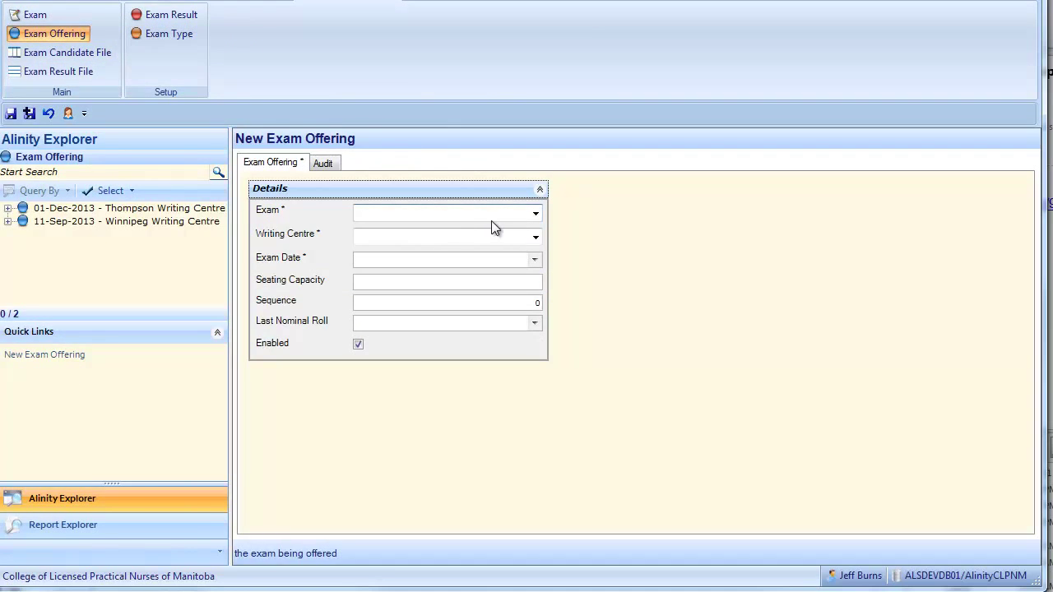
left_click(535, 214)
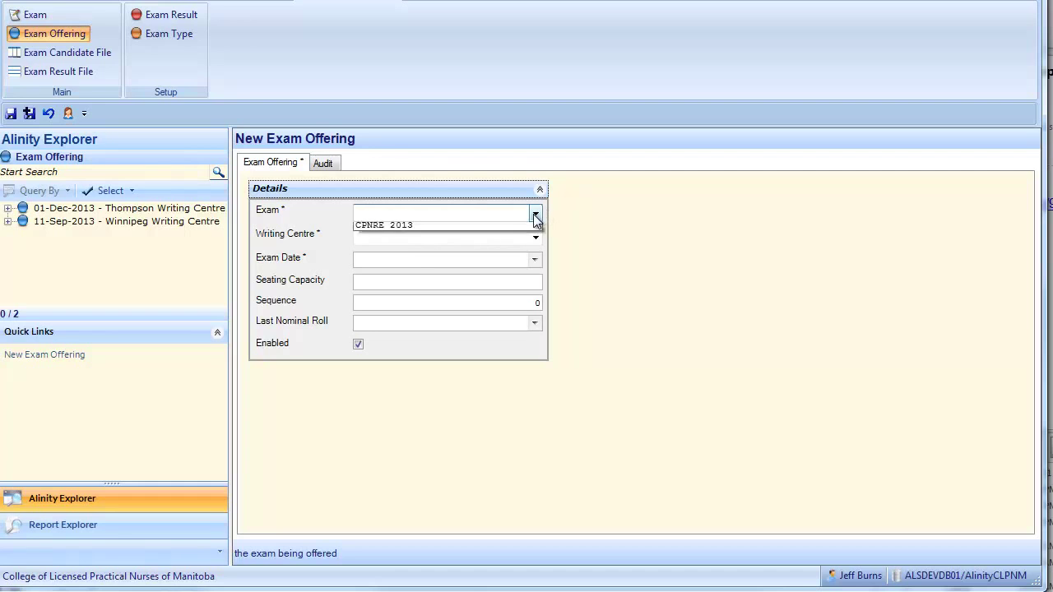
left_click(450, 229)
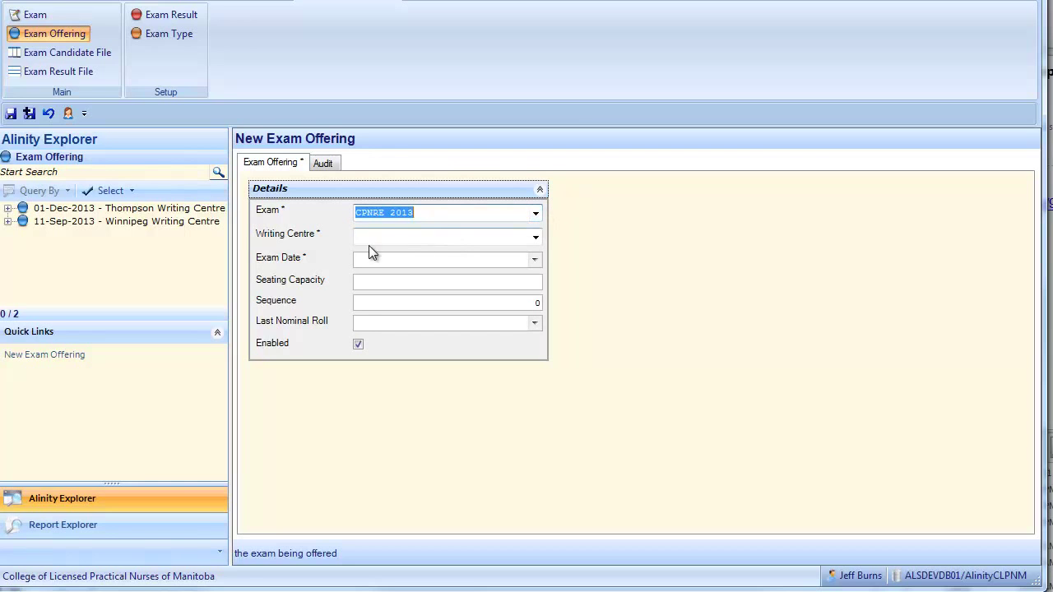
left_click(540, 236)
left_click(462, 391)
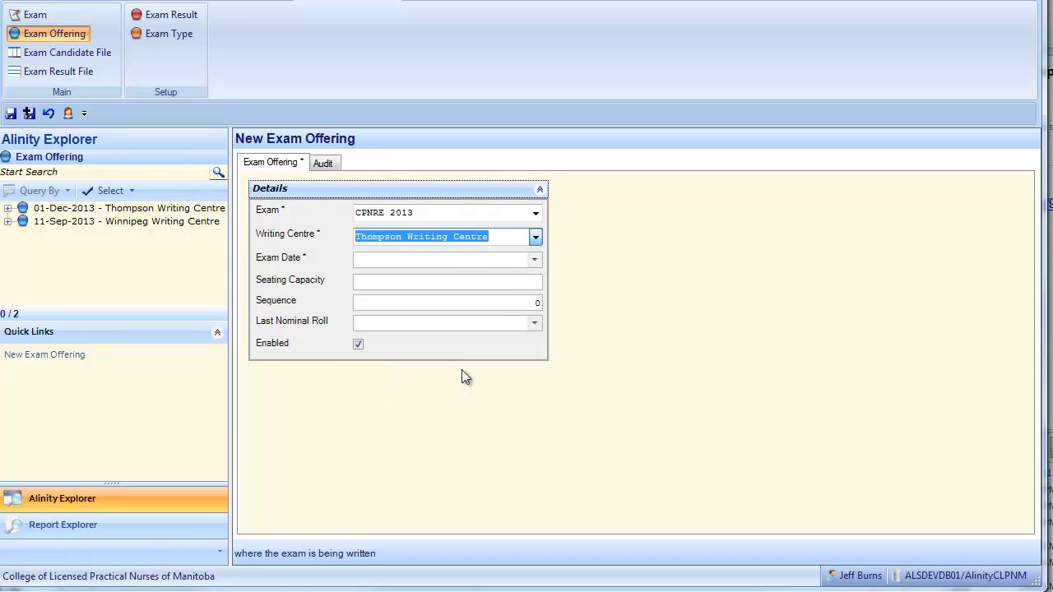
Set the new offering's exam date to 30-Aug-2013 and its seating capacity to 20
left_click(534, 260)
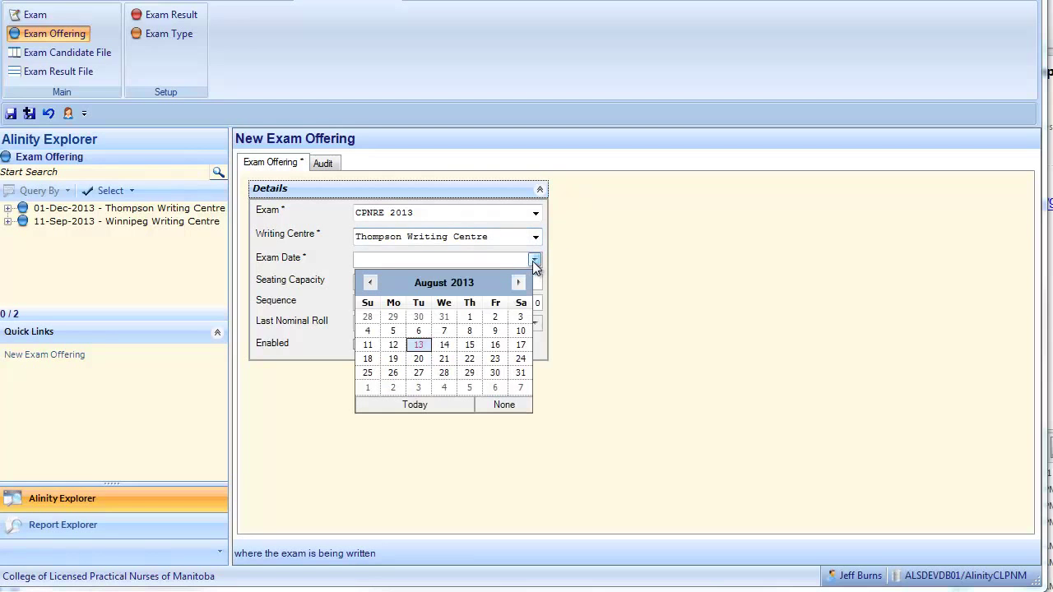
left_click(495, 374)
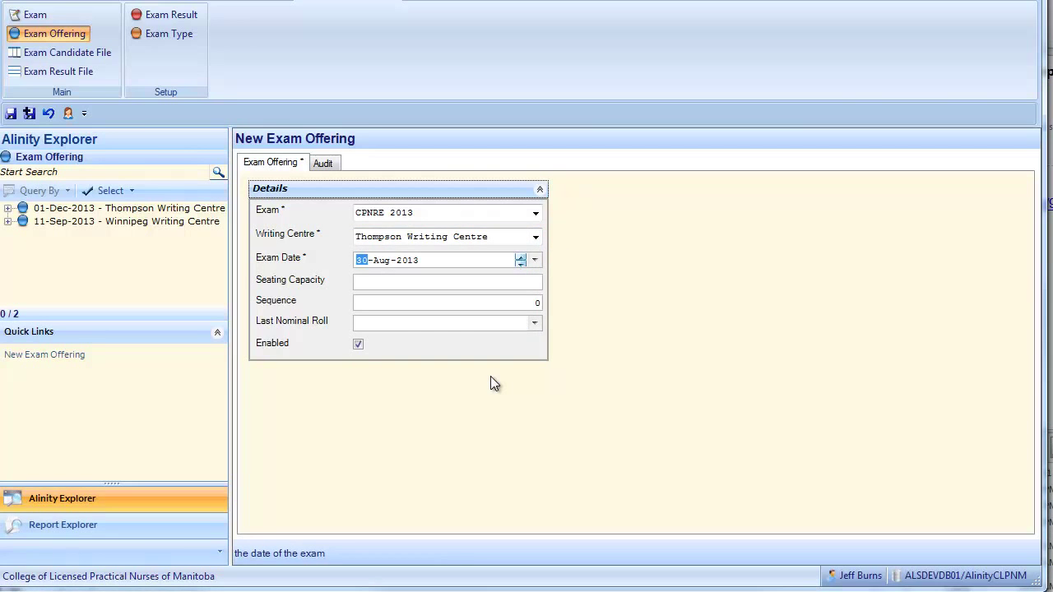
left_click(502, 281)
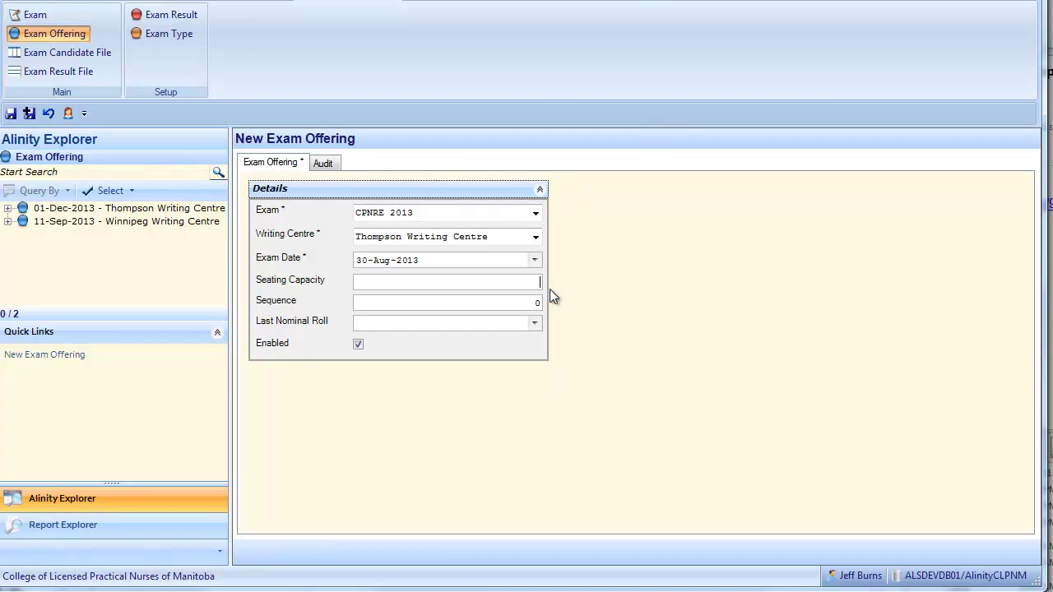
type("20")
Set the last nominal roll date to 23-Aug-2013, save the exam offering and reload the unfiltered offerings list
left_click(535, 322)
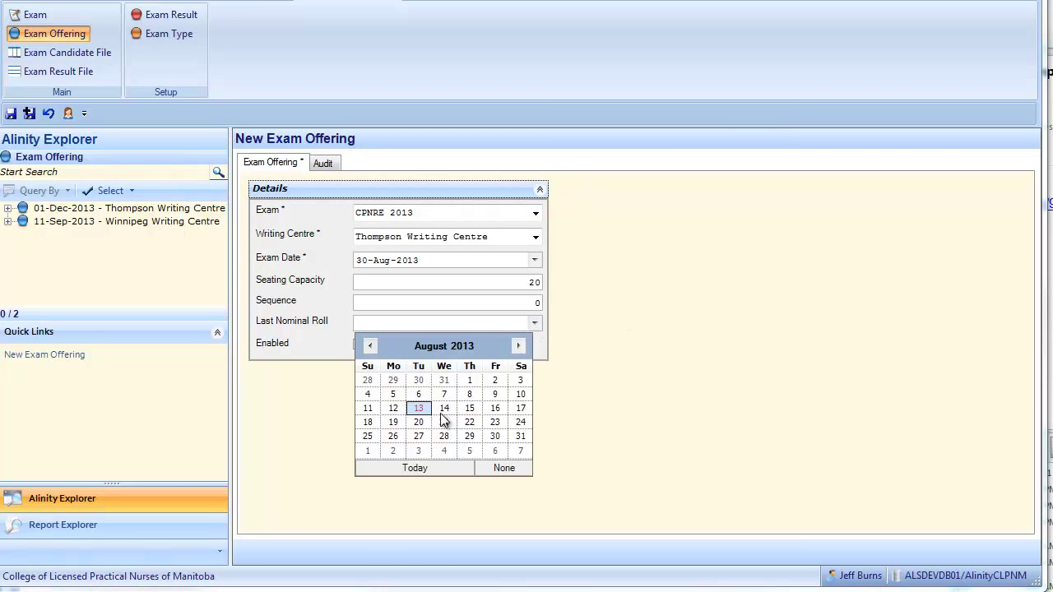
left_click(495, 422)
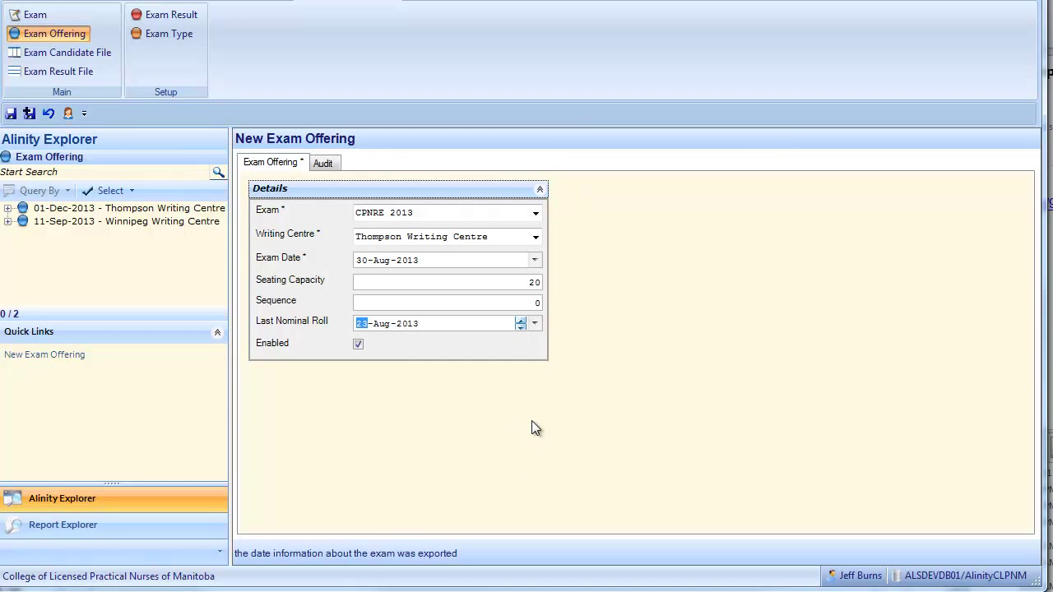
key("ctrl+s")
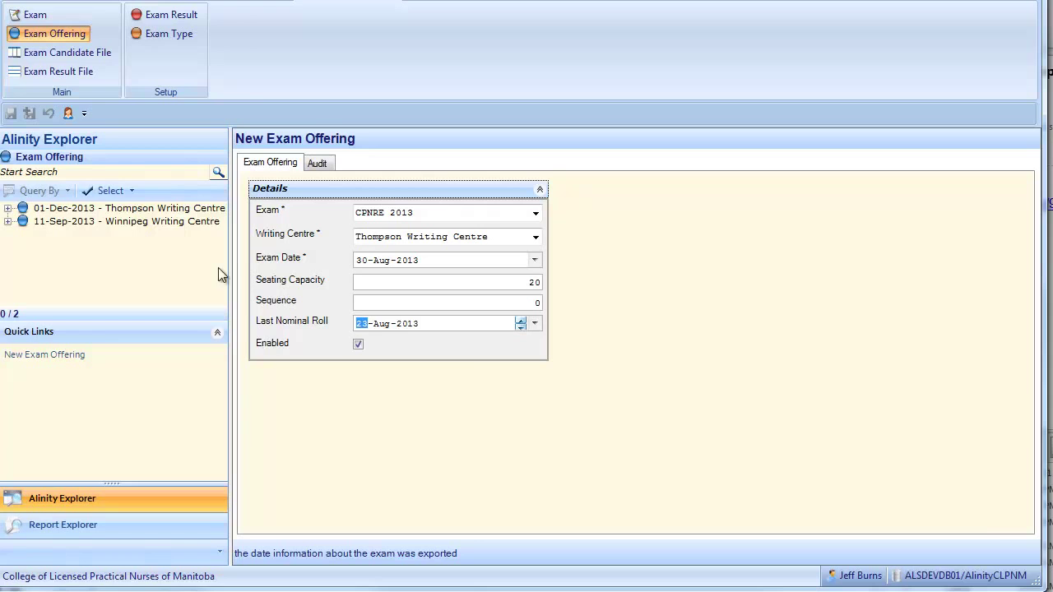
left_click(218, 175)
left_click(870, 512)
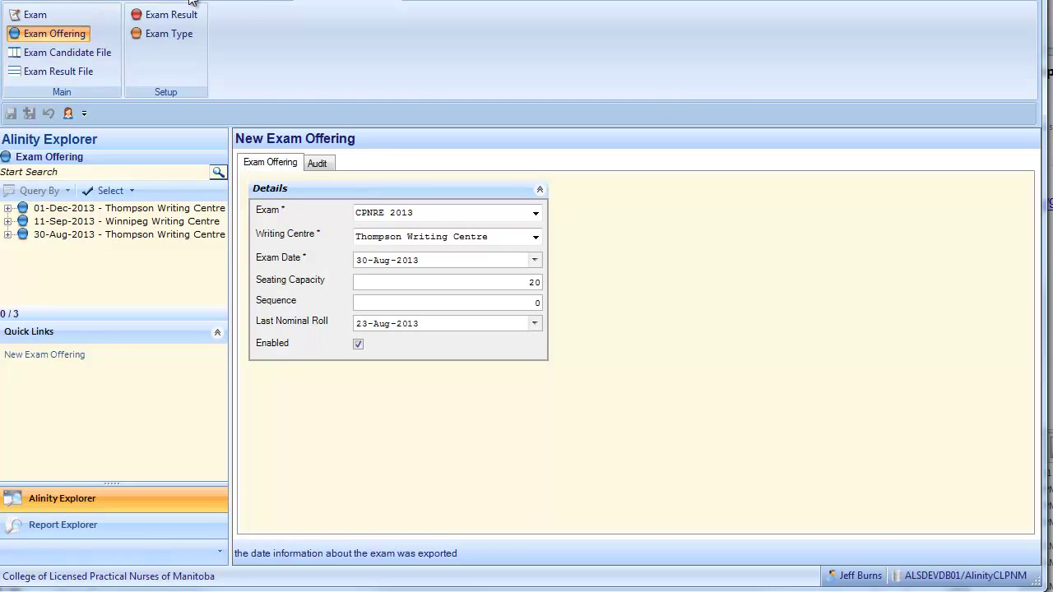
Return to the registrant's 11-Sep-2013 exam record and review the exam offerings available for it, keeping the current selection
left_click(193, 2)
left_click(38, 38)
left_click(70, 277)
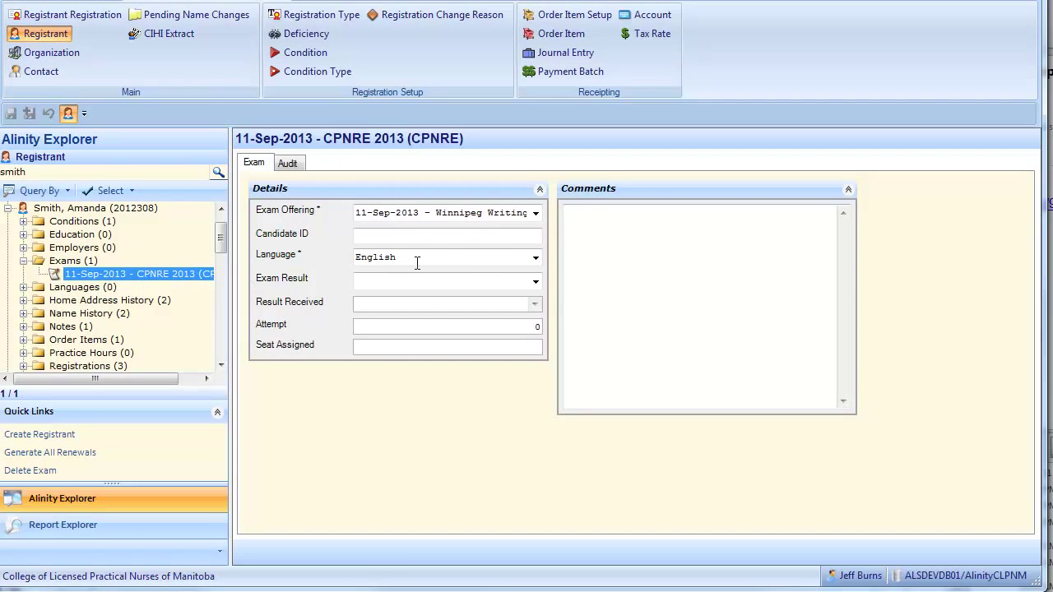
left_click(536, 213)
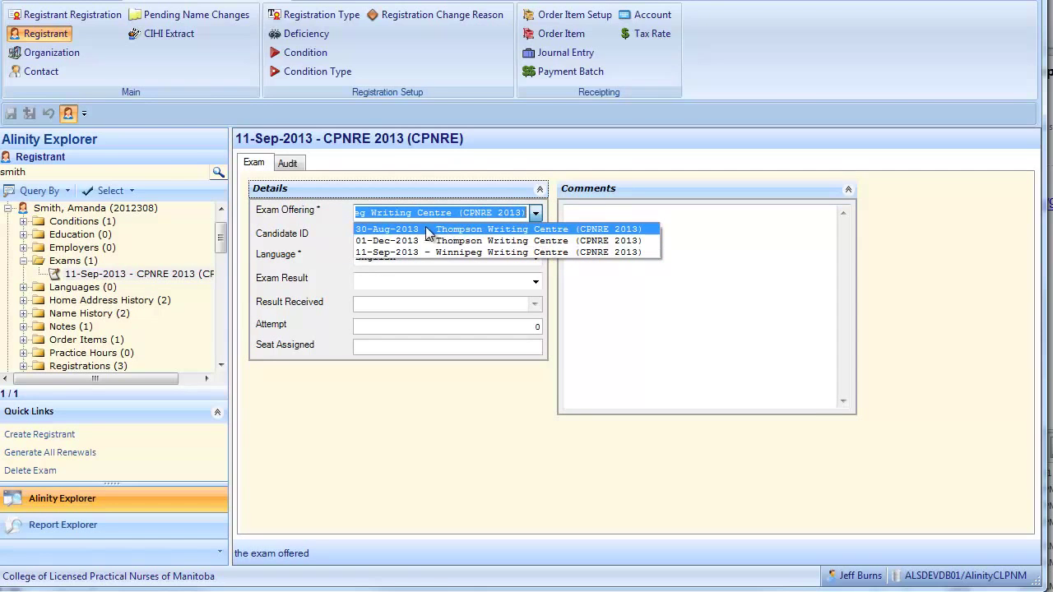
left_click(427, 453)
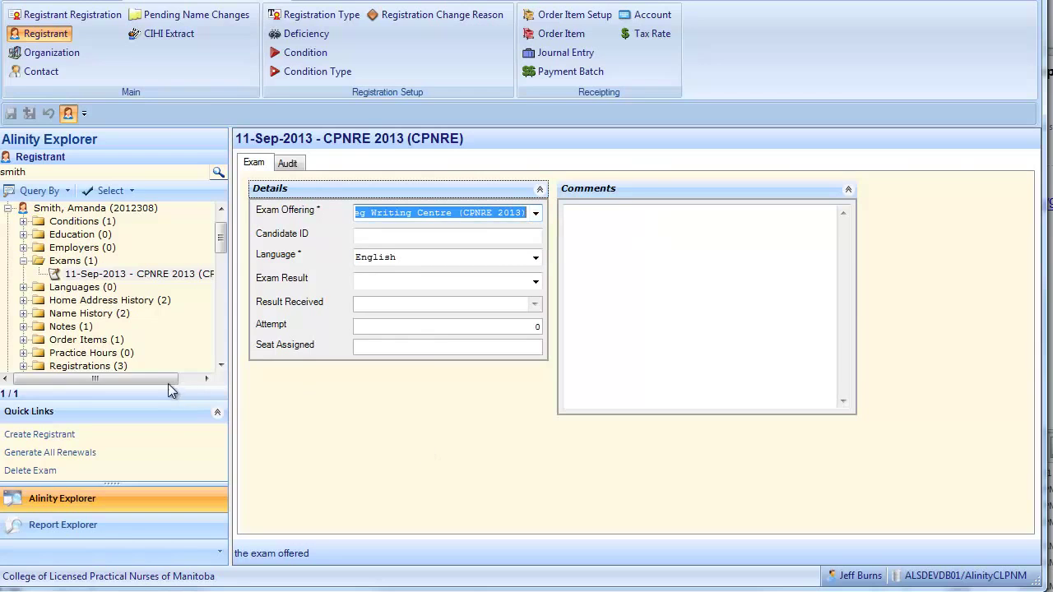
Turn on selection mode for the exam offerings and mark the 11-Sep-2013 Winnipeg Writing Centre offering
left_click(328, 1)
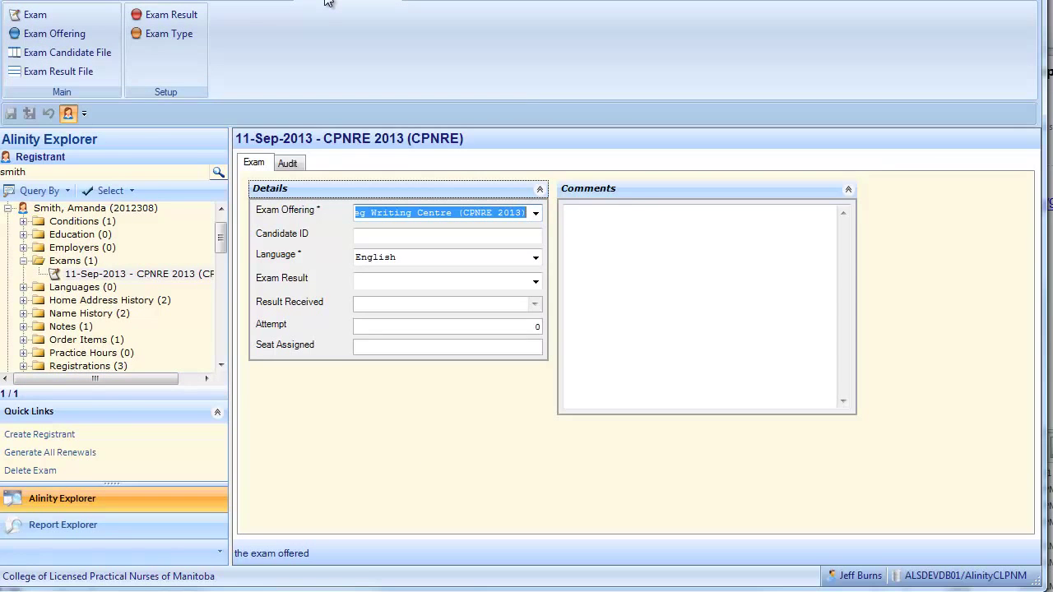
left_click(82, 33)
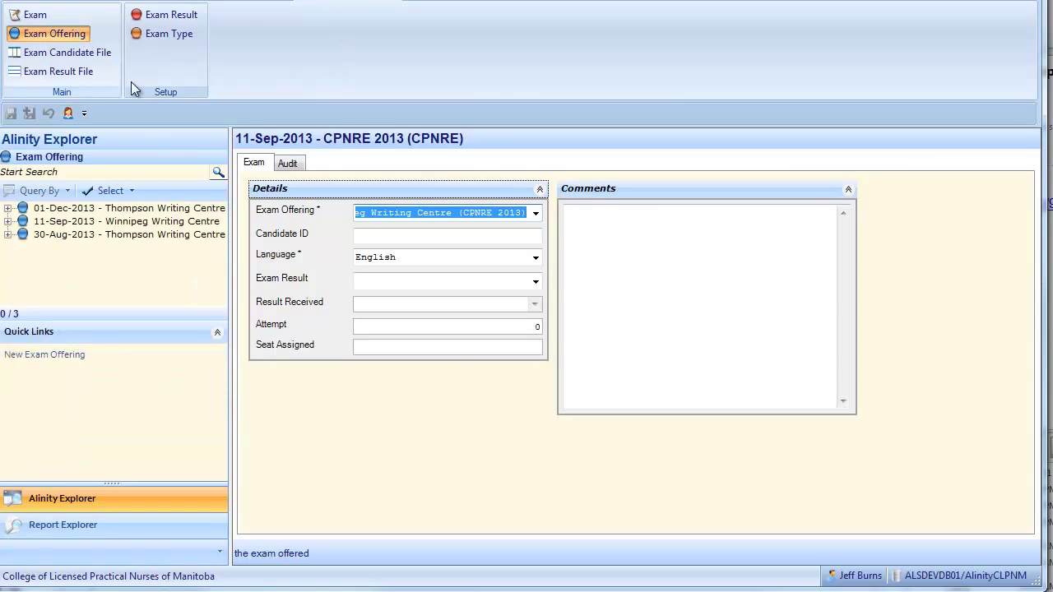
left_click(109, 193)
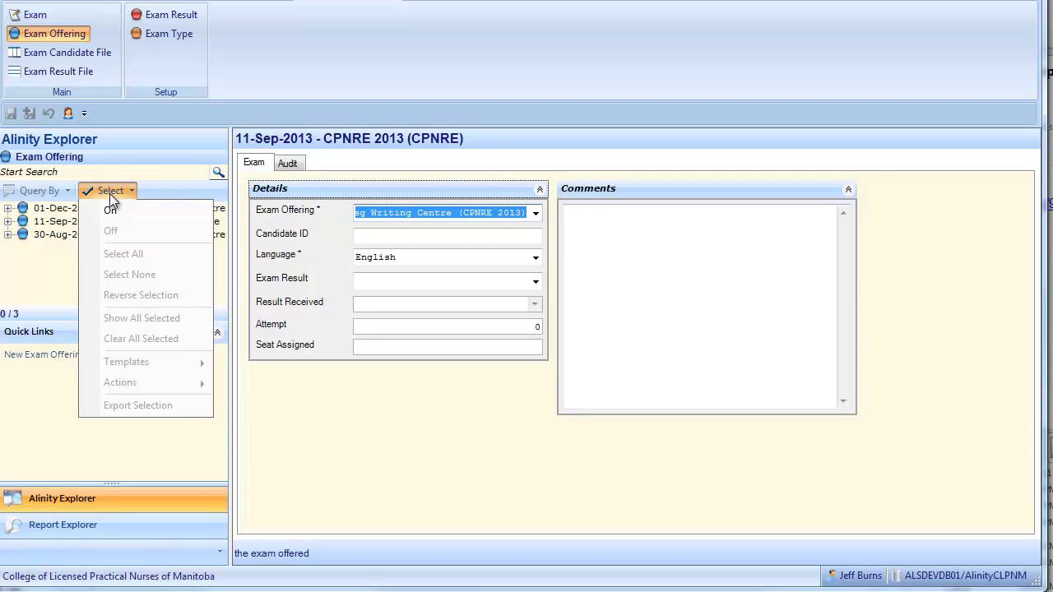
left_click(111, 212)
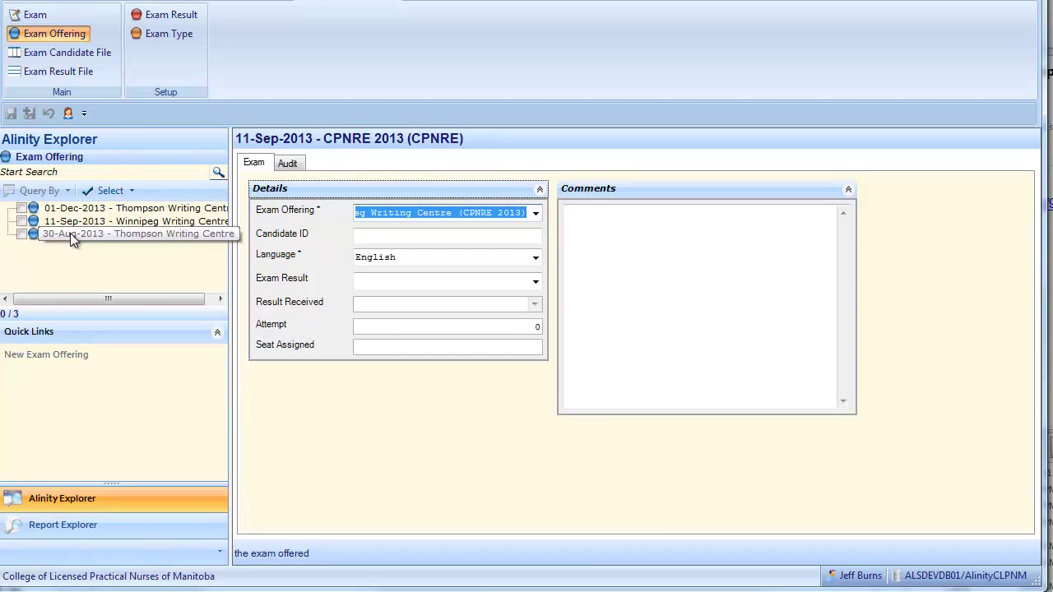
left_click(21, 221)
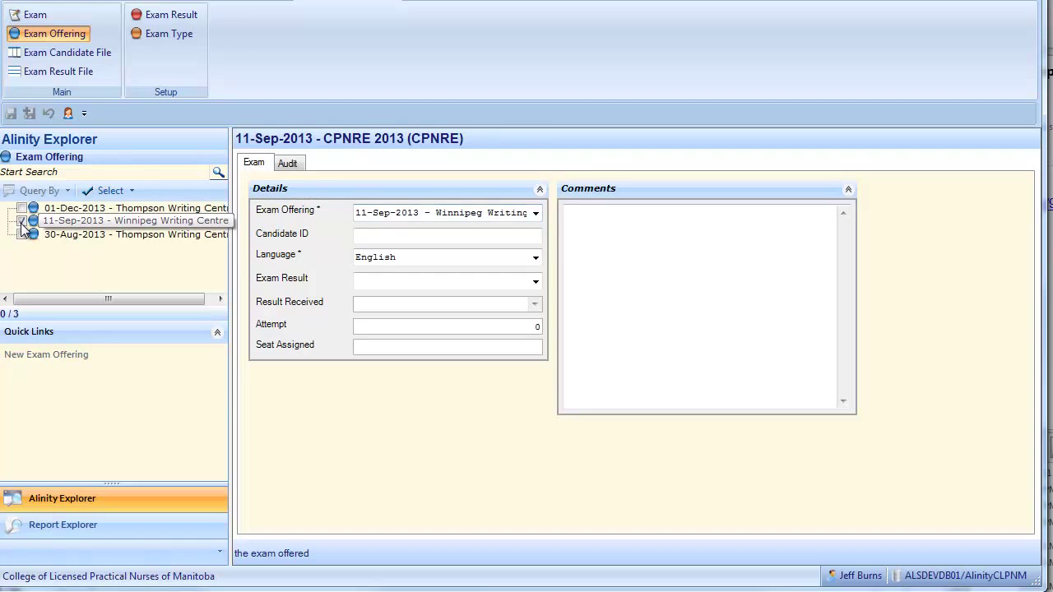
Review the Exam Nominal Role field list in the export options for the selected offering, then close them without exporting
left_click(107, 191)
left_click(119, 404)
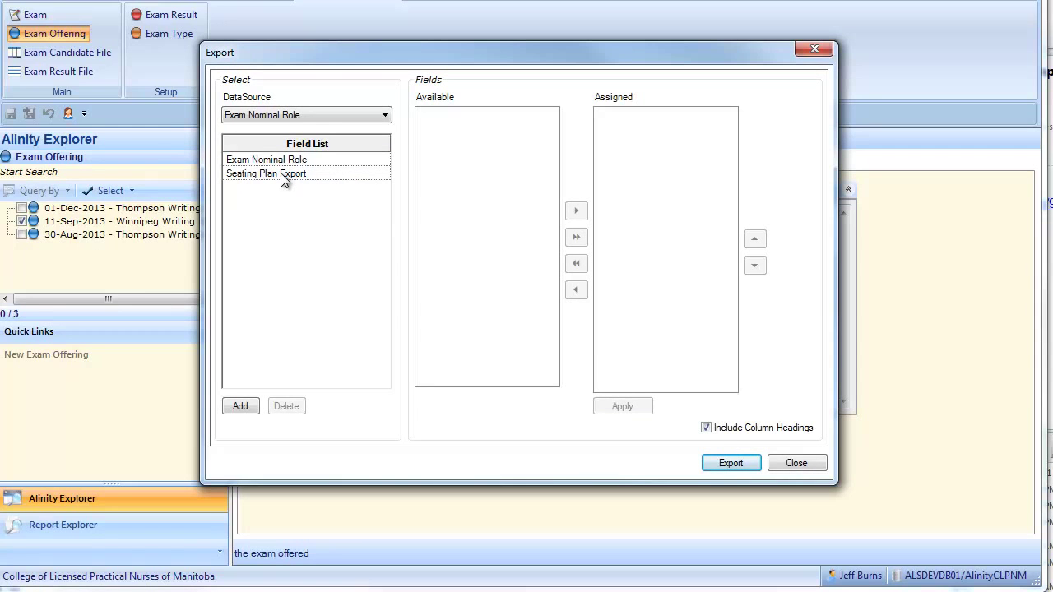
left_click(282, 162)
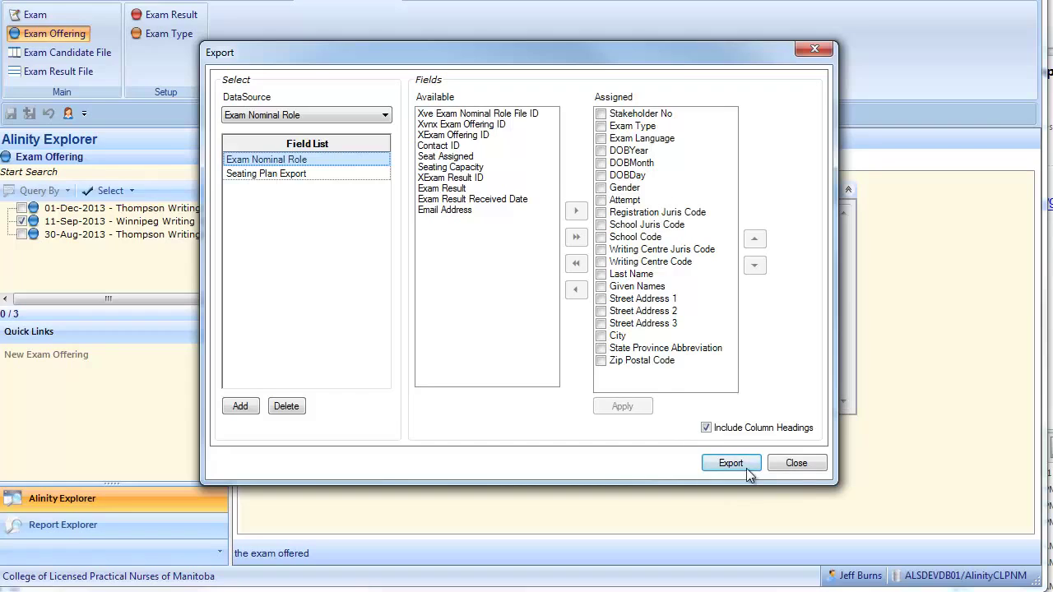
left_click(819, 465)
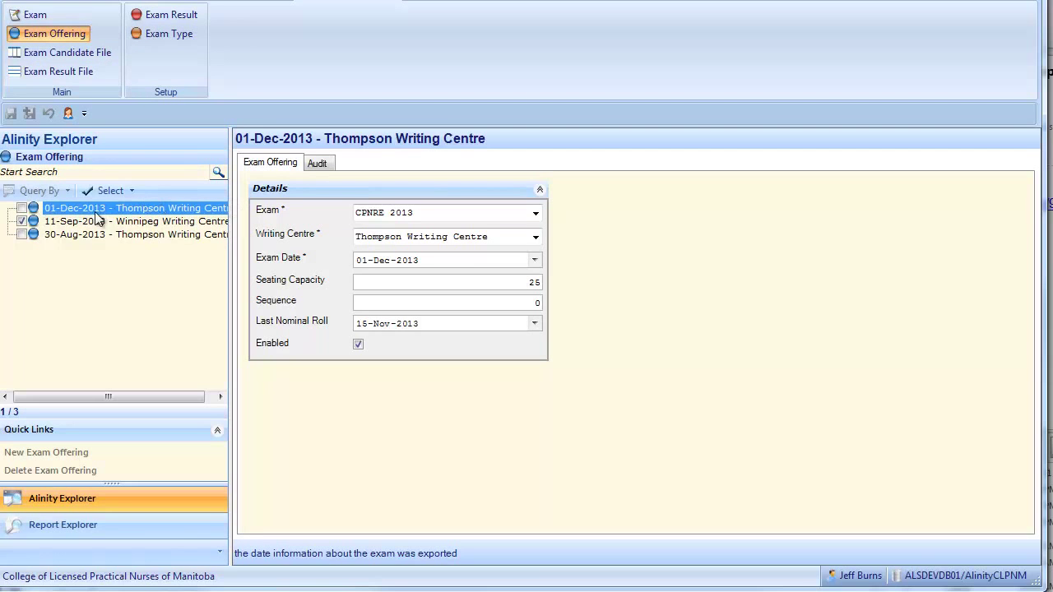
Turn off selection mode and open the first registrant's exam record under the 11-Sep-2013 Winnipeg Writing Centre offering
left_click(111, 190)
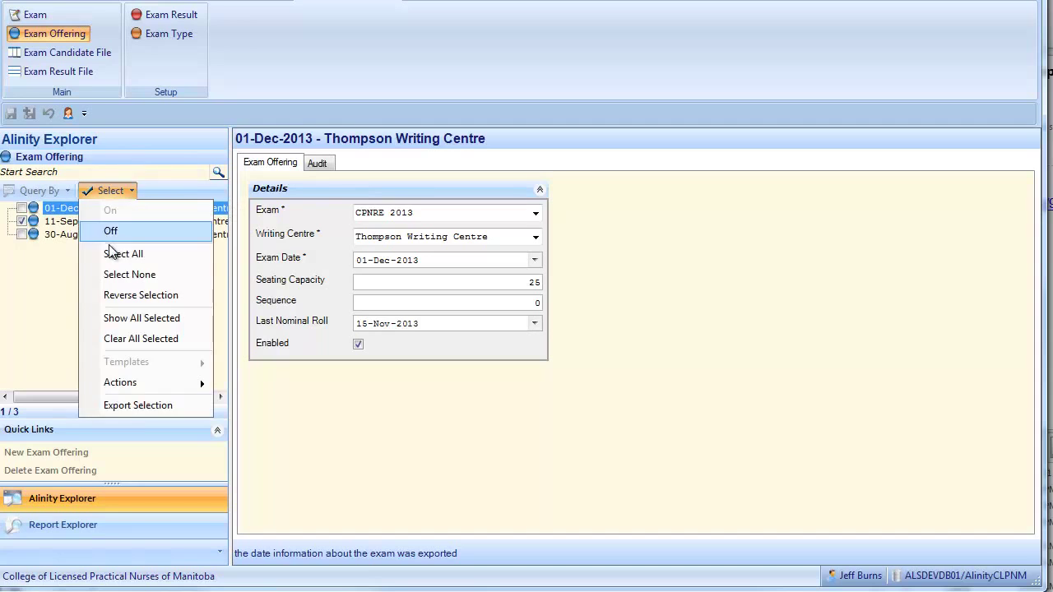
left_click(106, 228)
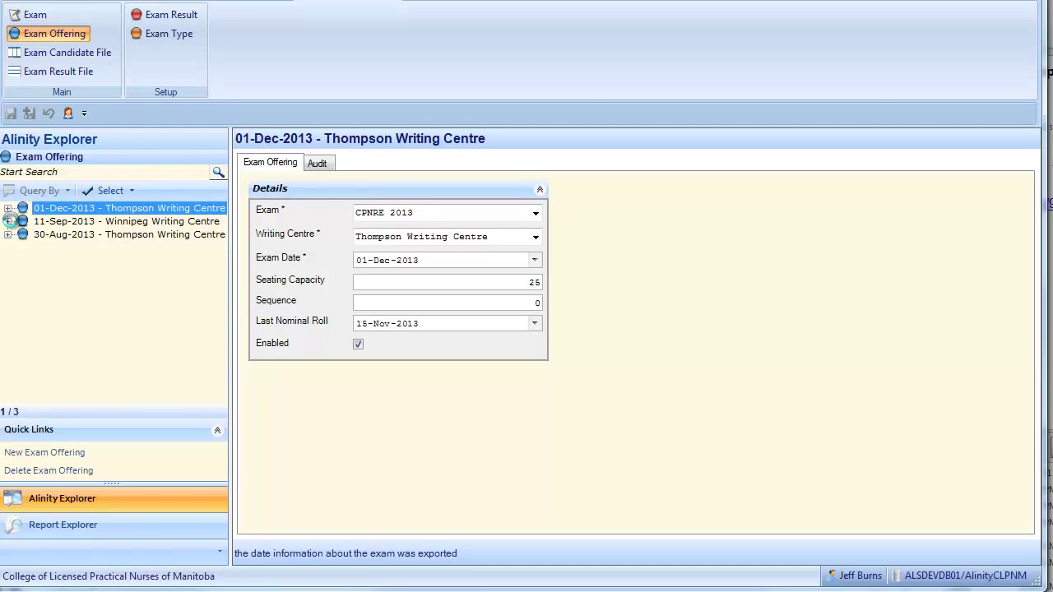
left_click(8, 221)
left_click(75, 236)
left_click(21, 234)
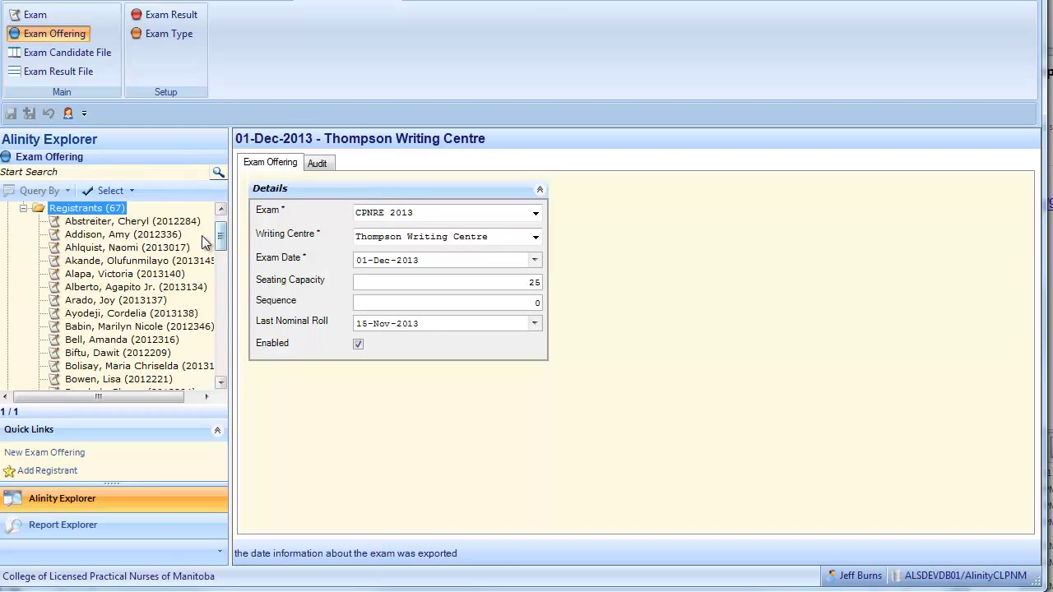
left_click(165, 224)
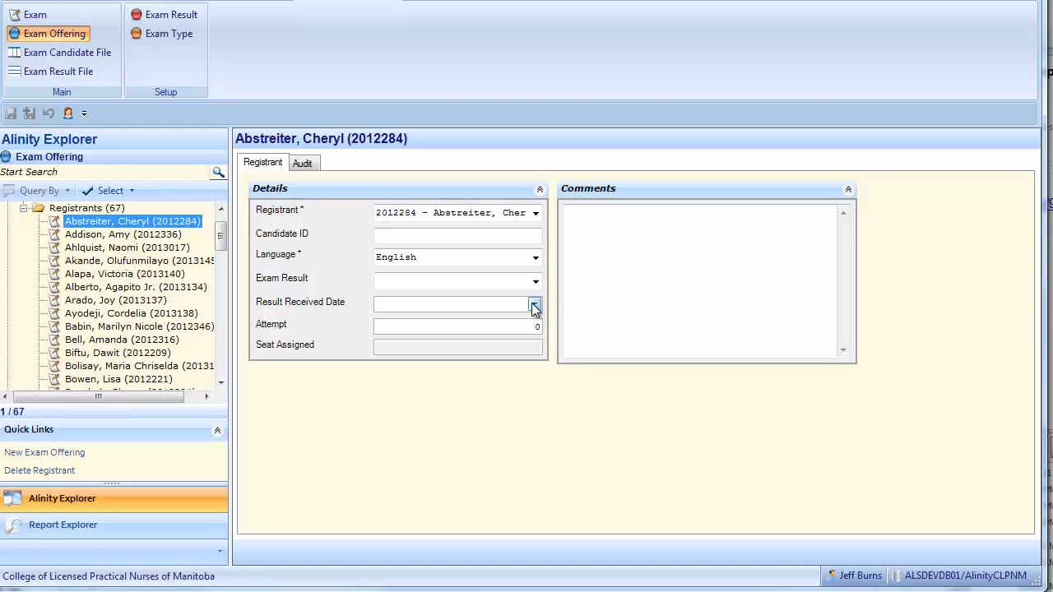
View the exam result files, then go back through the exam offerings to the registrant search results
left_click(68, 73)
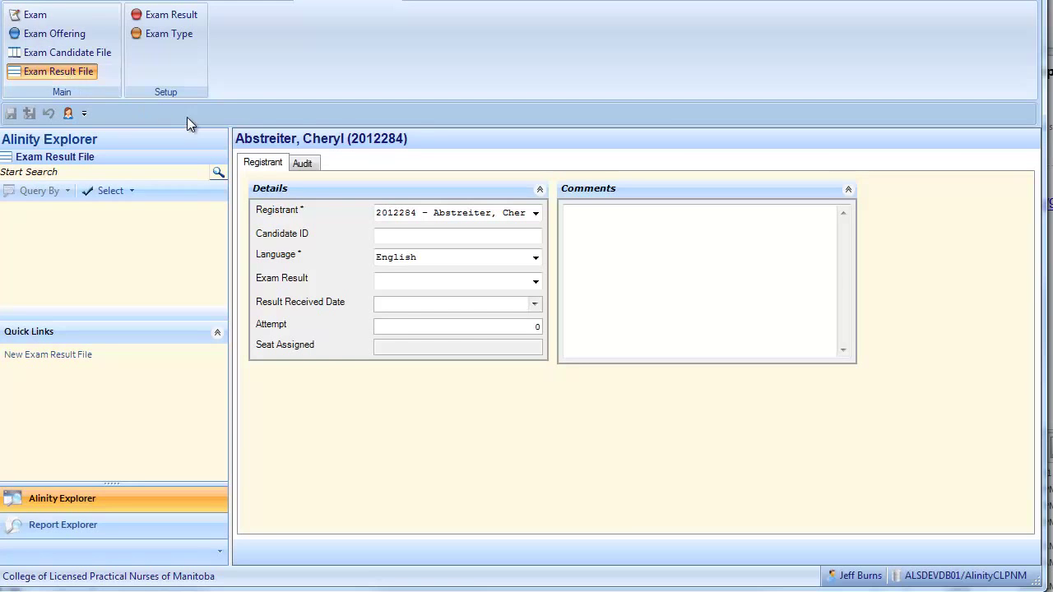
left_click(41, 33)
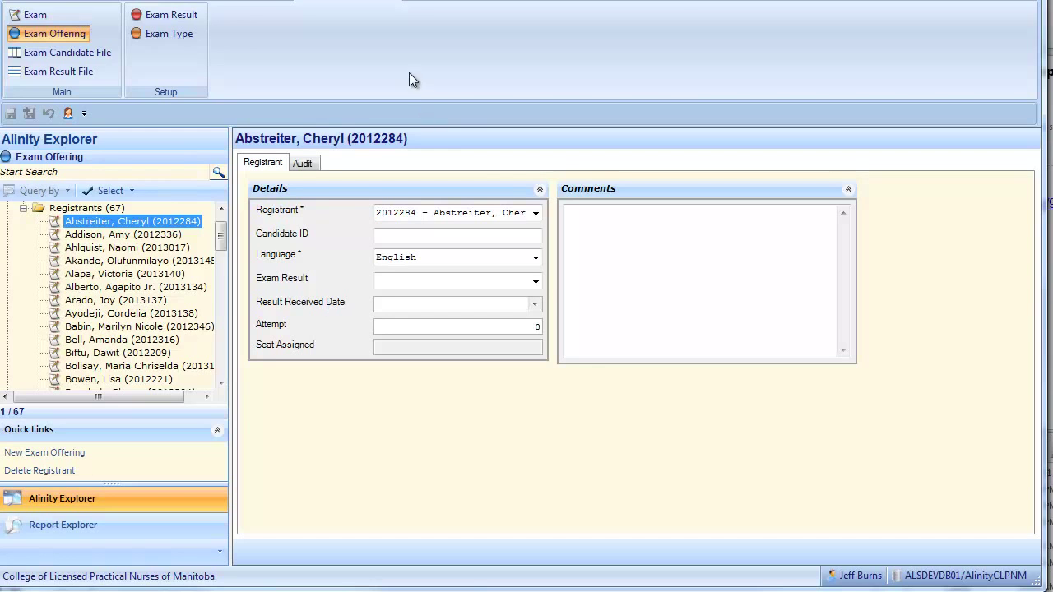
left_click(230, 1)
left_click(63, 32)
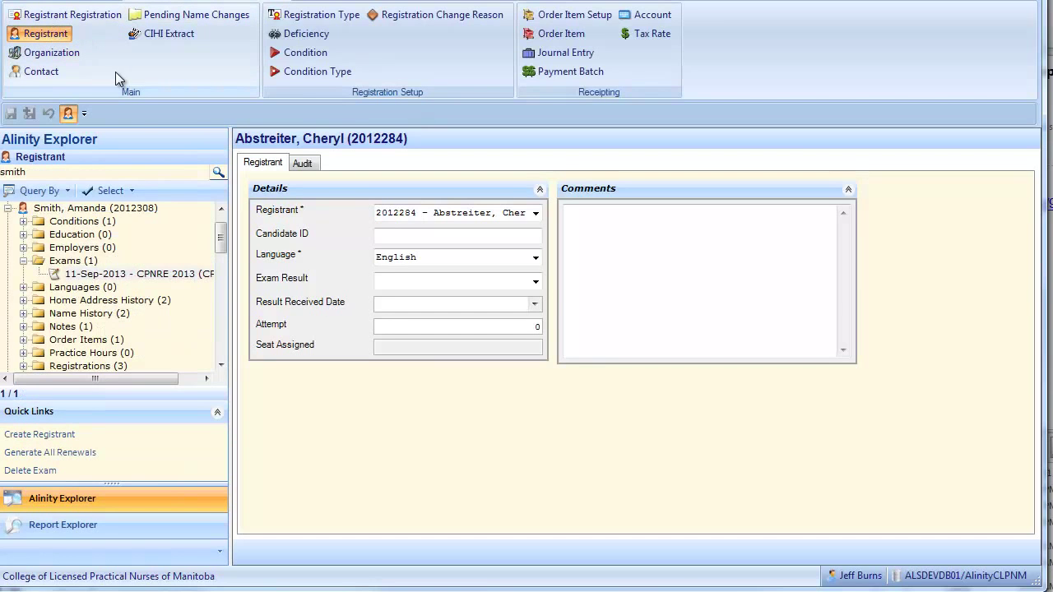